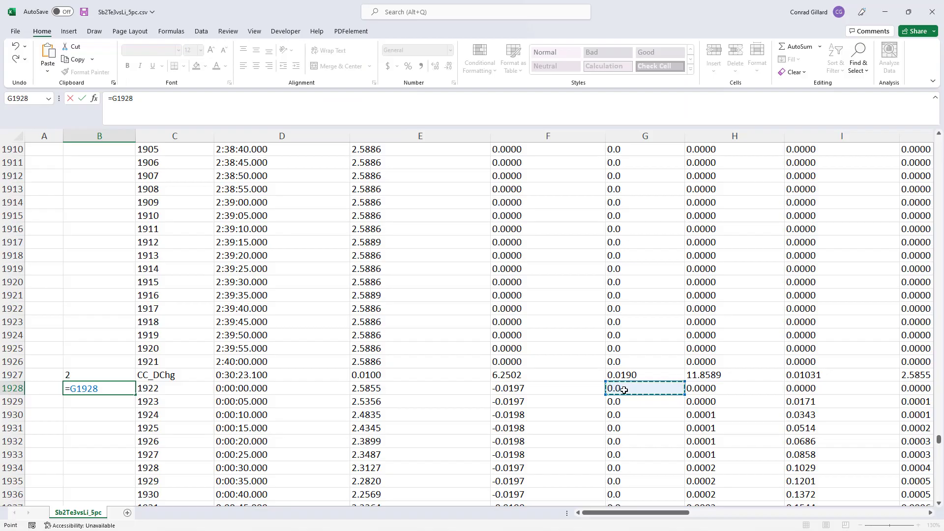
# Enter the formula =G1928/1000 in cell B1928.
pyautogui.write('/1000')
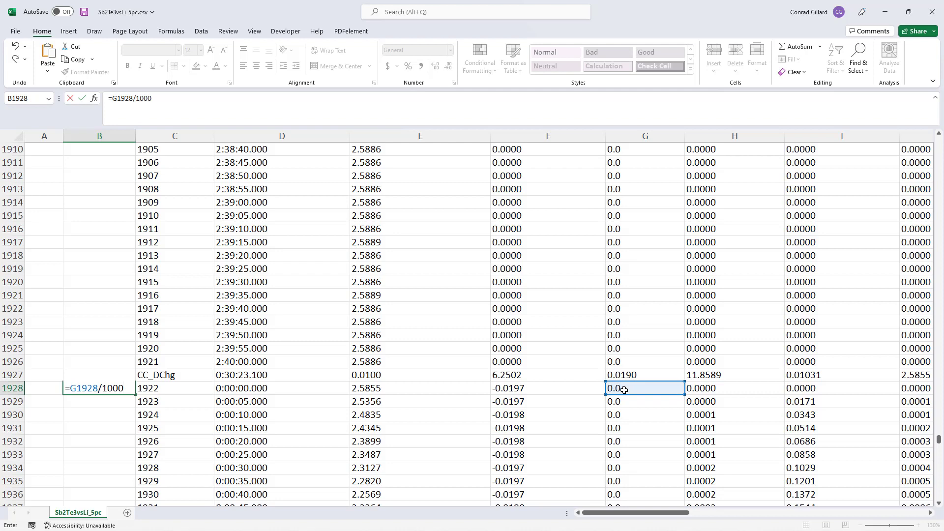
pyautogui.press('Return')
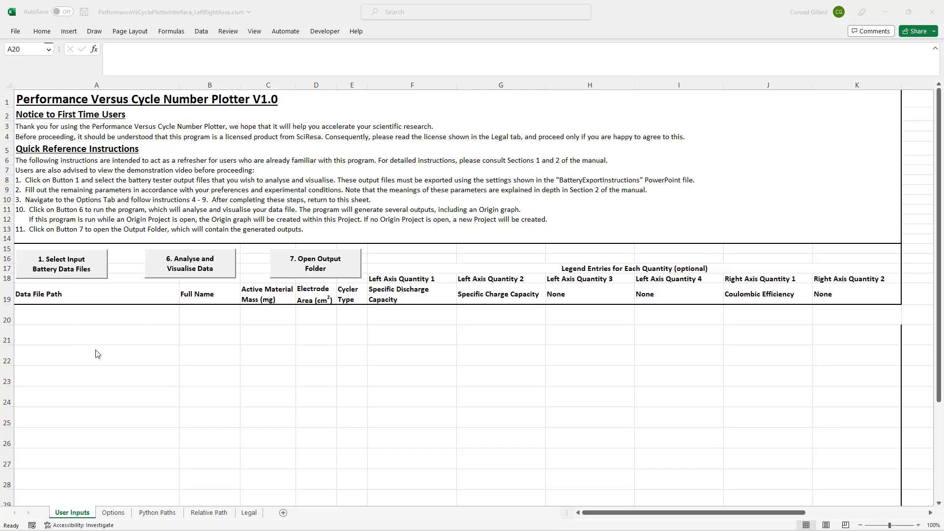
# Load NewareTestDataFile.csv as the input battery data file in row 20.
pyautogui.click(61, 275)
pyautogui.click(74, 269)
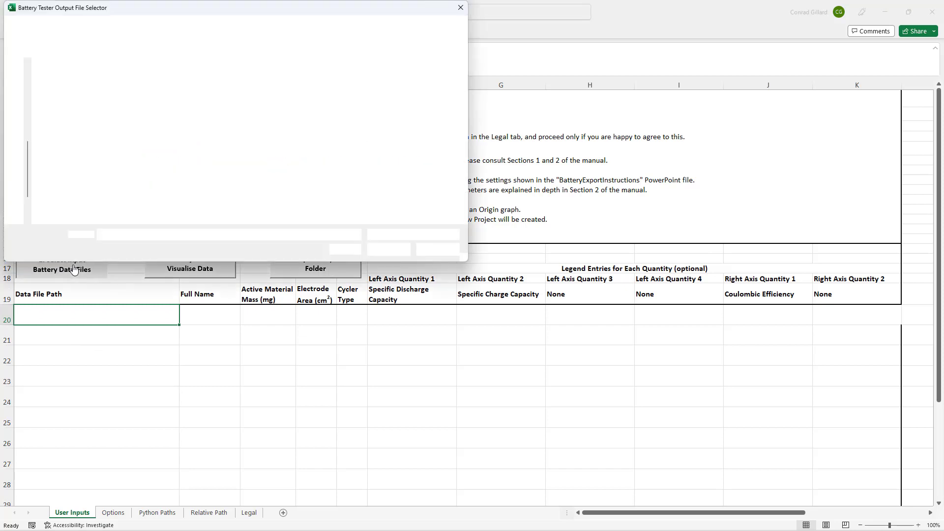
pyautogui.click(97, 143)
pyautogui.click(388, 249)
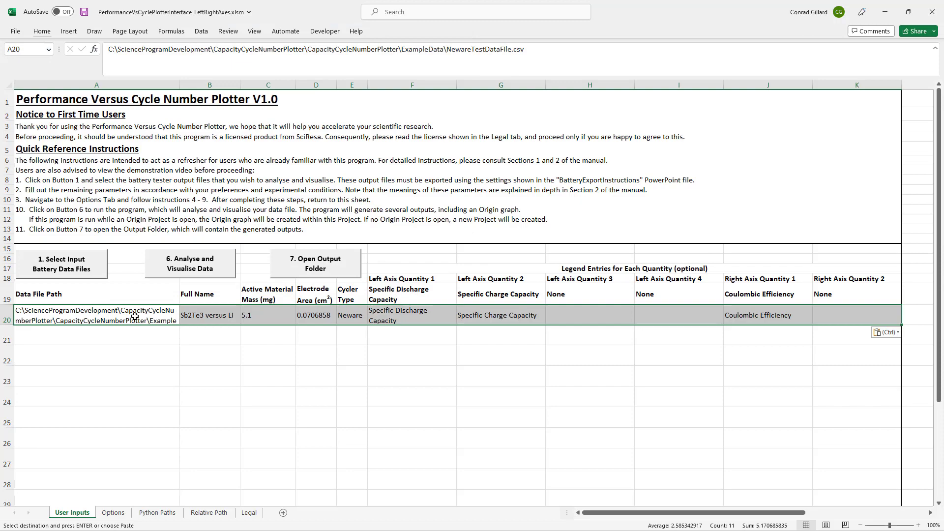
# Run the analysis, then open the output folder and select the generated Word report.
pyautogui.click(197, 291)
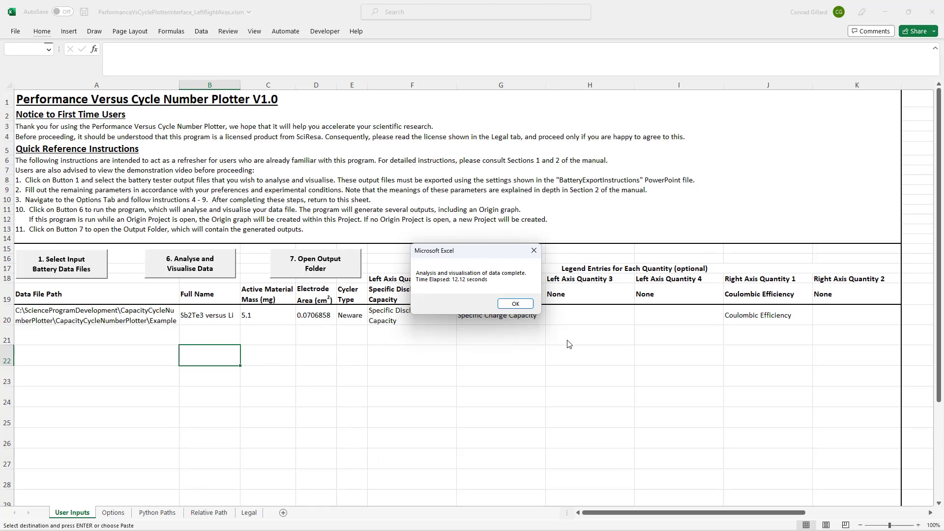
pyautogui.click(516, 304)
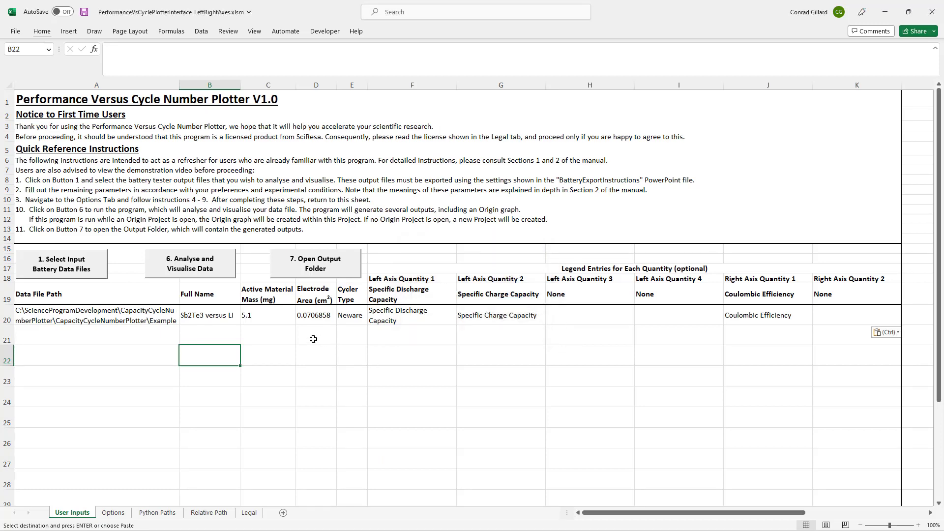
pyautogui.click(301, 264)
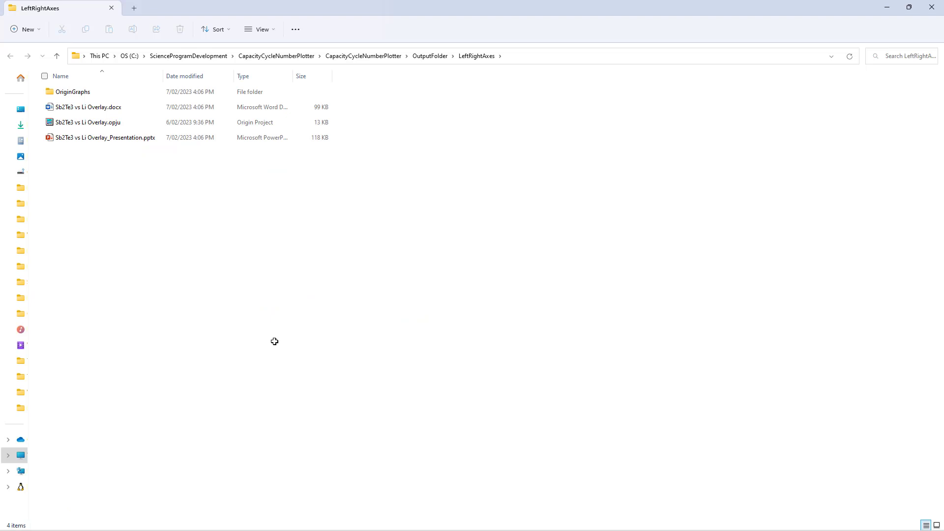
pyautogui.click(132, 108)
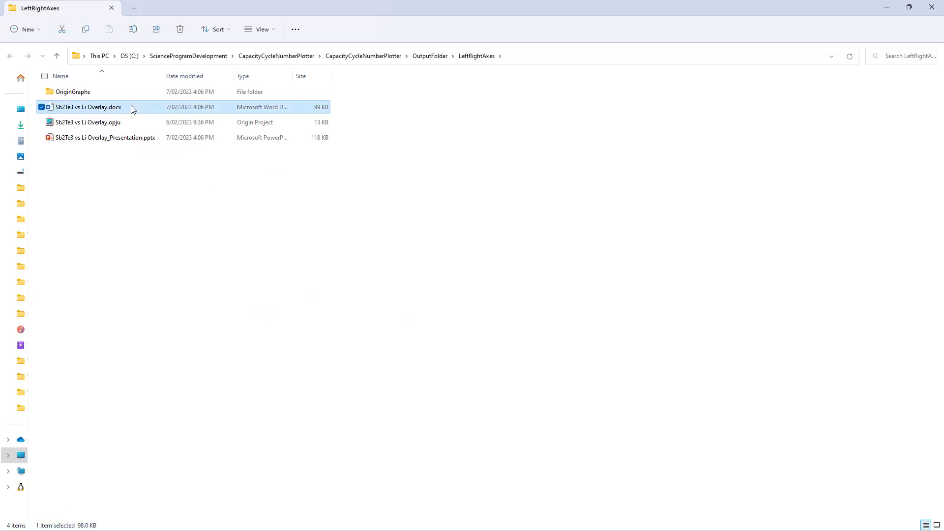
# Review the generated Word report and PowerPoint presentation, then close both.
pyautogui.doubleClick(132, 109)
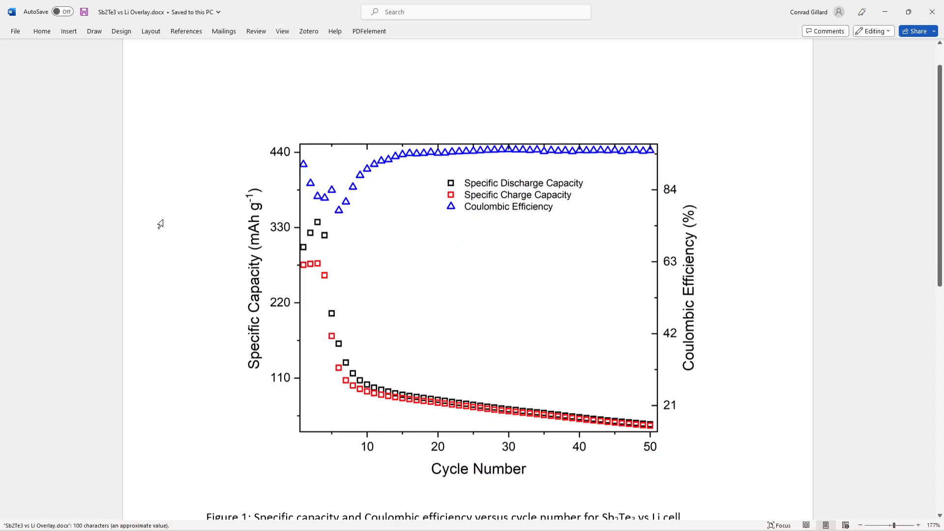
pyautogui.scroll(-1, 160, 224)
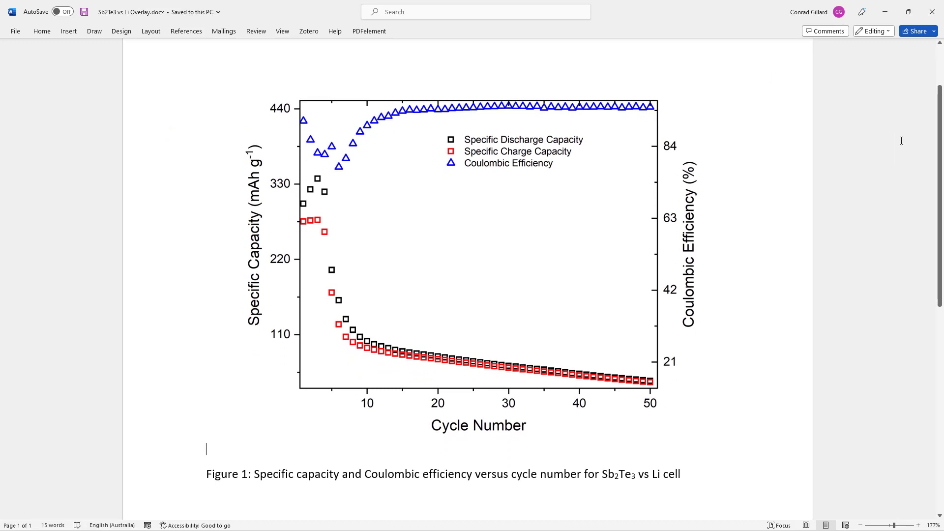
pyautogui.click(940, 6)
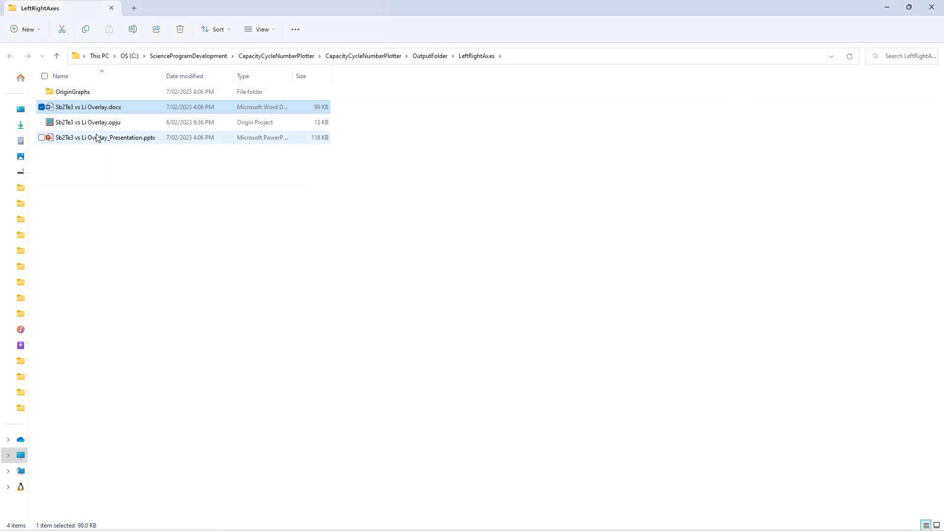
pyautogui.doubleClick(96, 138)
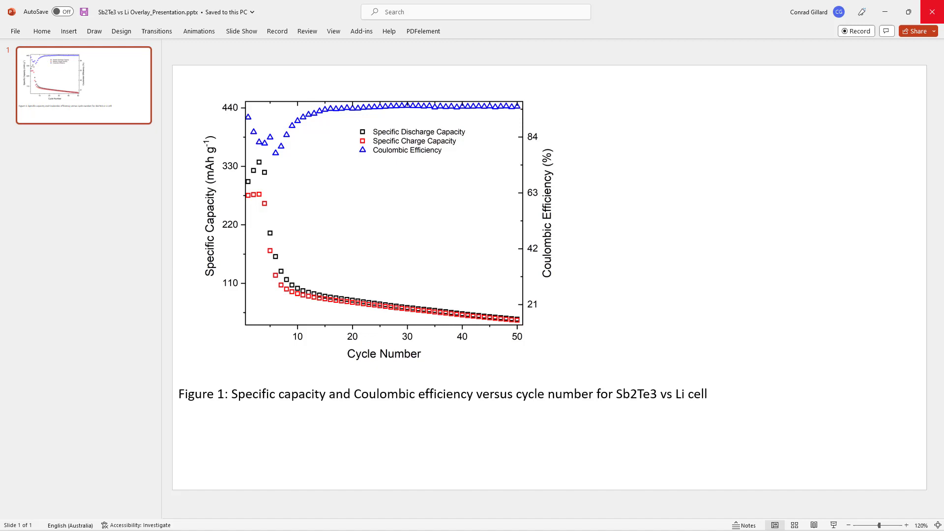
pyautogui.click(932, 12)
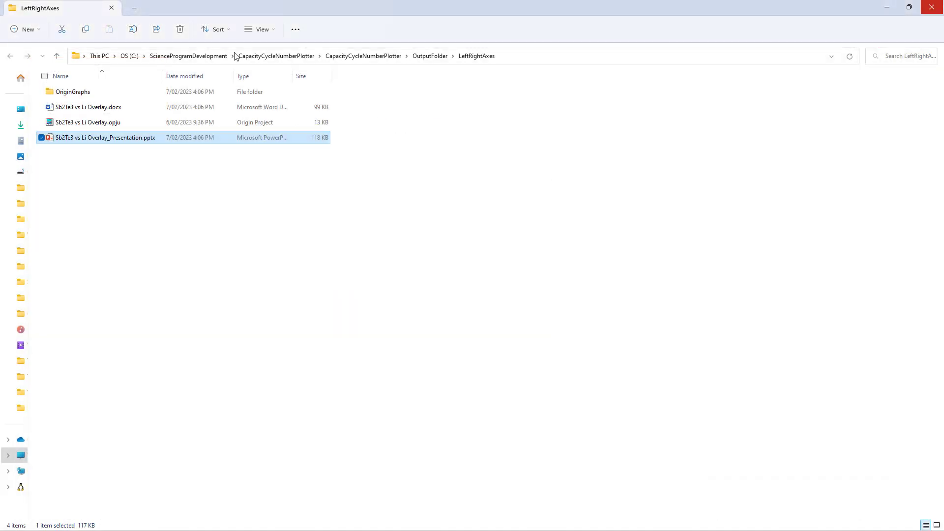
# View the exported graph image from the OriginGraphs folder.
pyautogui.click(80, 92)
pyautogui.doubleClick(81, 92)
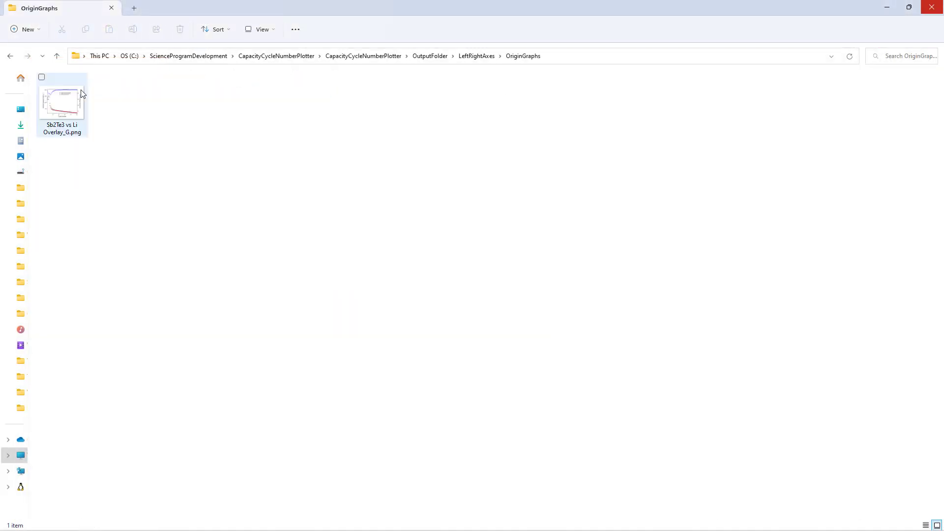
pyautogui.click(69, 100)
pyautogui.doubleClick(69, 99)
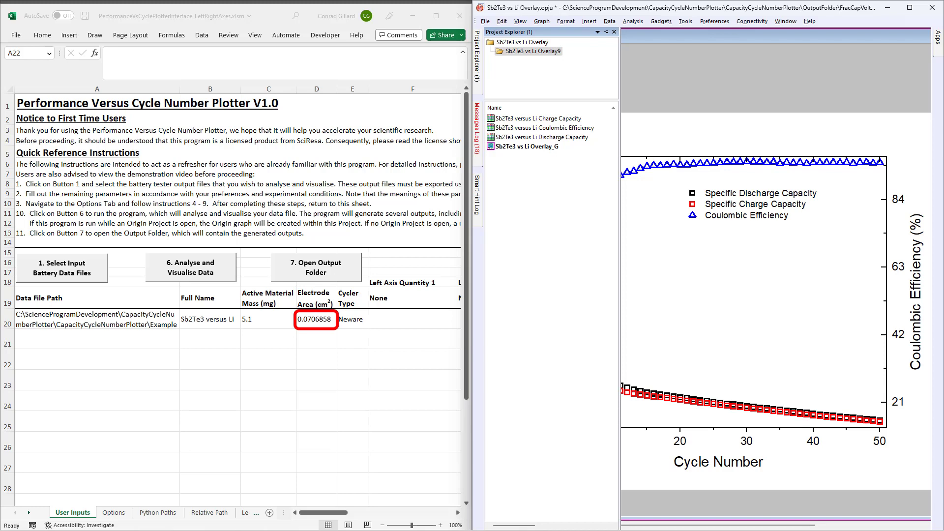
# Confirm the Cycler Type in E20 stays Neware.
pyautogui.click(350, 322)
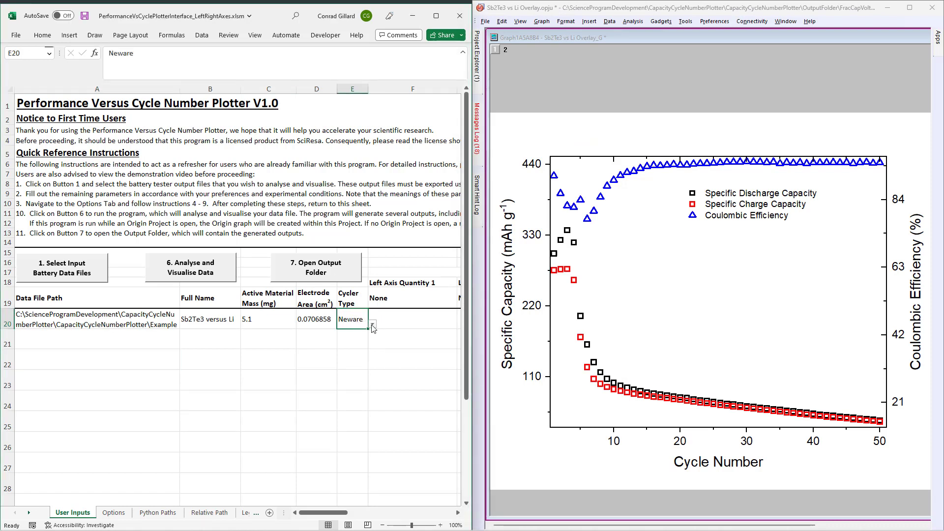
pyautogui.click(372, 326)
pyautogui.click(369, 333)
pyautogui.hscroll(5, 364, 354)
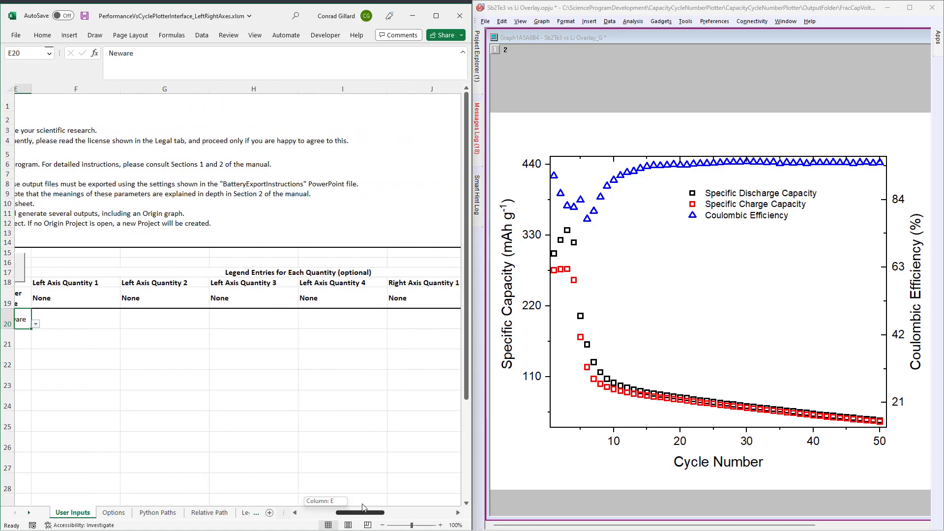
# Set left axis quantities to Specific Discharge Capacity and Specific Charge Capacity, checking the legend formulas.
pyautogui.click(102, 301)
pyautogui.click(125, 304)
pyautogui.scroll(2, 109, 334)
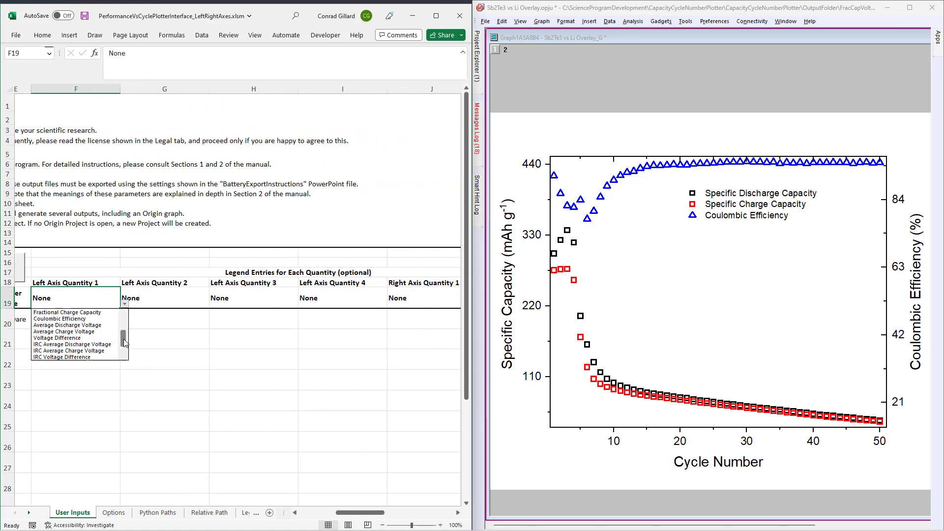
pyautogui.click(107, 313)
pyautogui.click(107, 317)
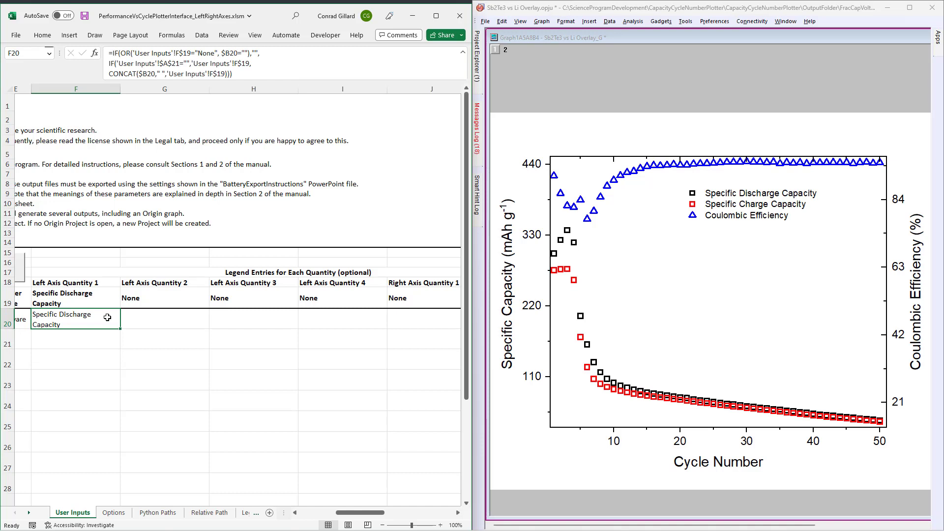
pyautogui.click(183, 298)
pyautogui.click(213, 304)
pyautogui.scroll(2, 212, 324)
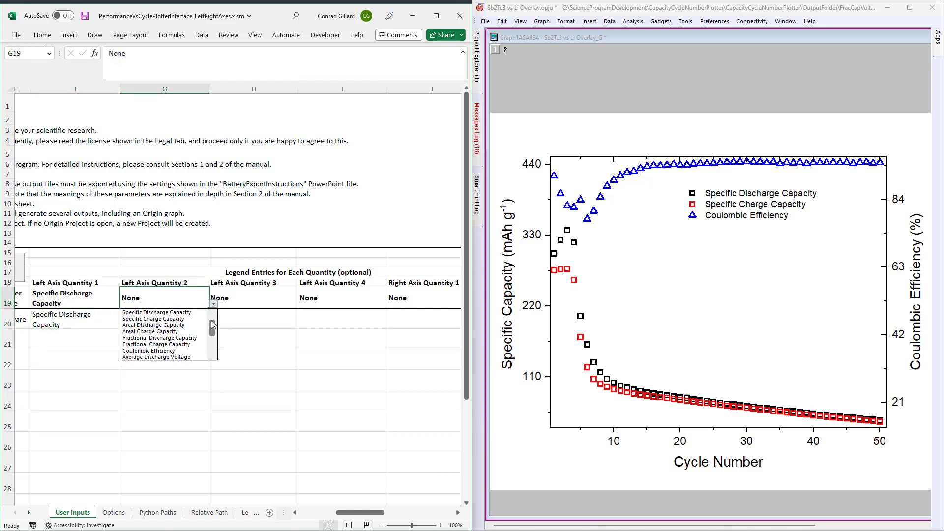
pyautogui.click(153, 318)
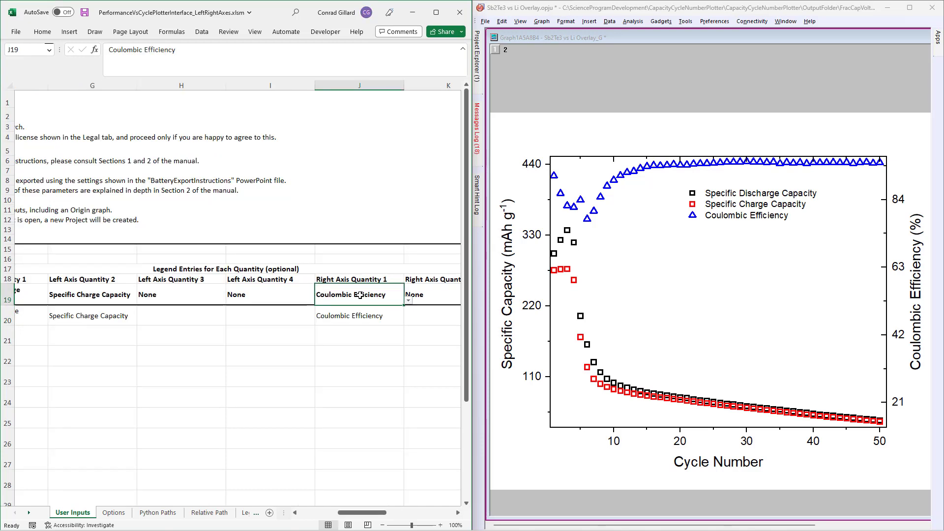
pyautogui.click(360, 318)
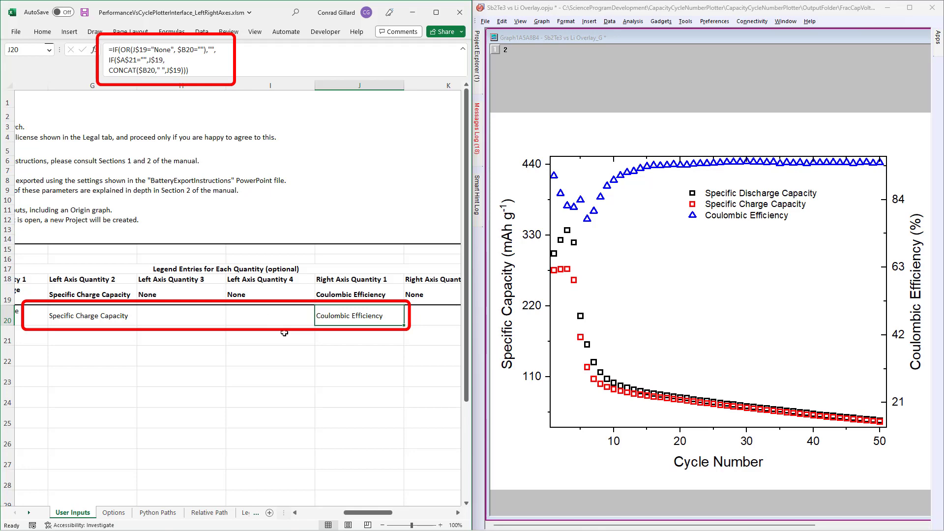
# Switch the workbook to its Options sheet.
pyautogui.click(114, 512)
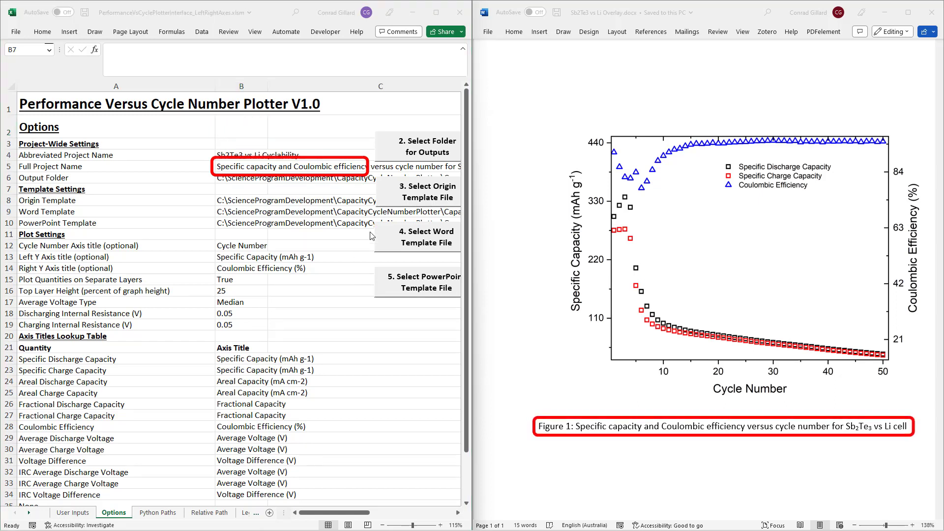
# Choose SingleBatteryTwoLeftOneRightLine.otpu as the Origin template file.
pyautogui.click(424, 201)
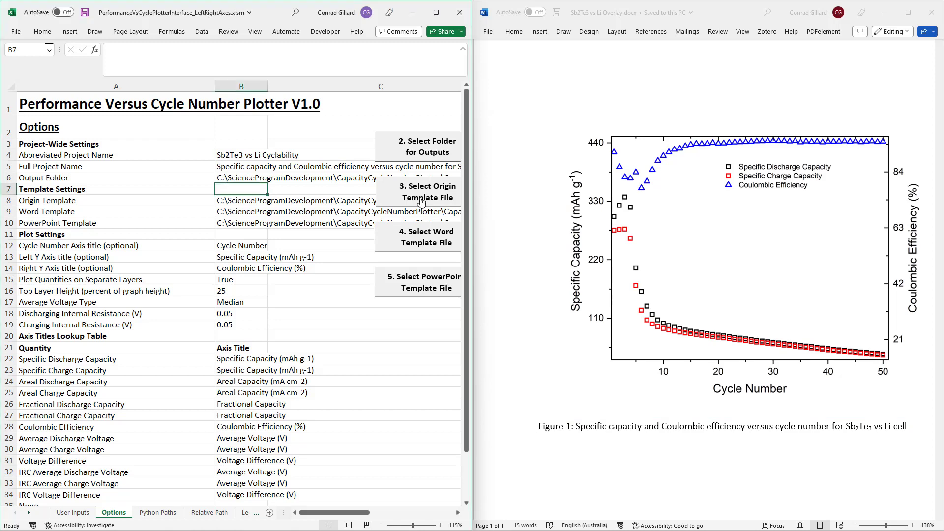
pyautogui.click(423, 202)
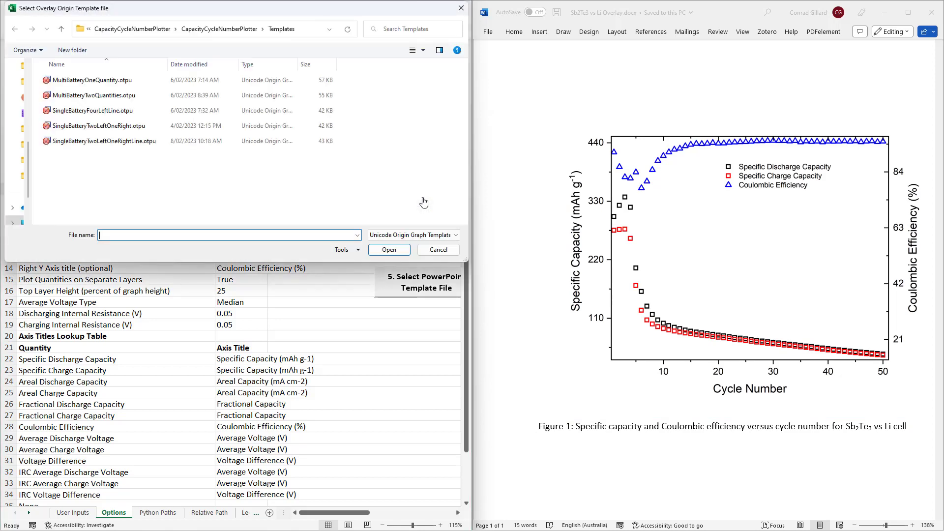
pyautogui.click(123, 141)
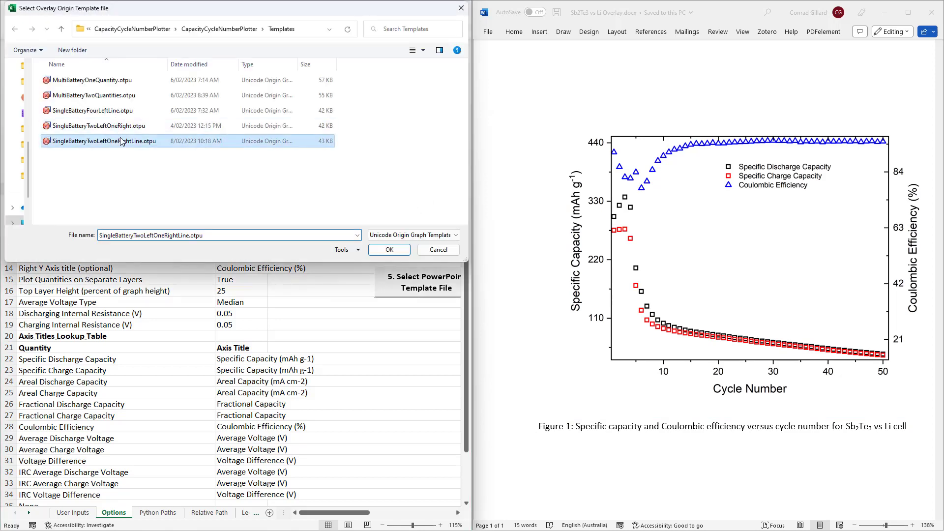
pyautogui.click(389, 250)
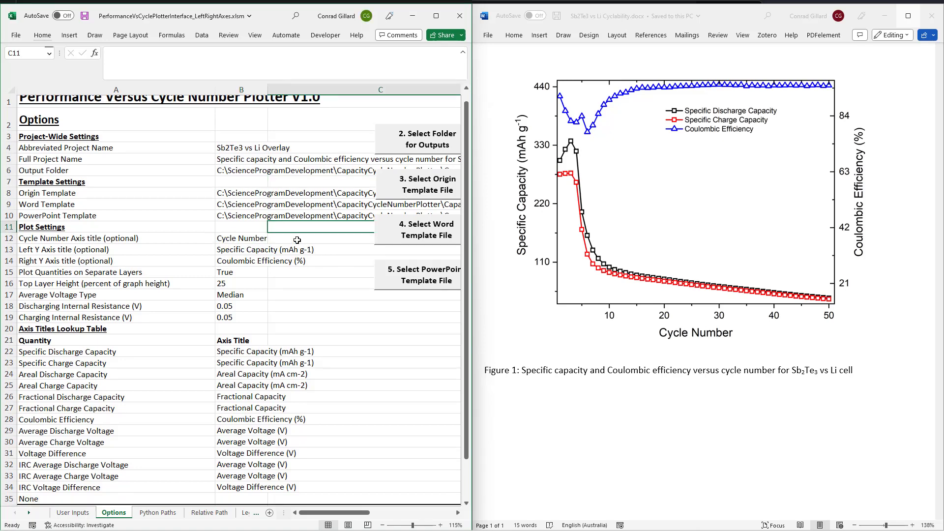
pyautogui.click(254, 249)
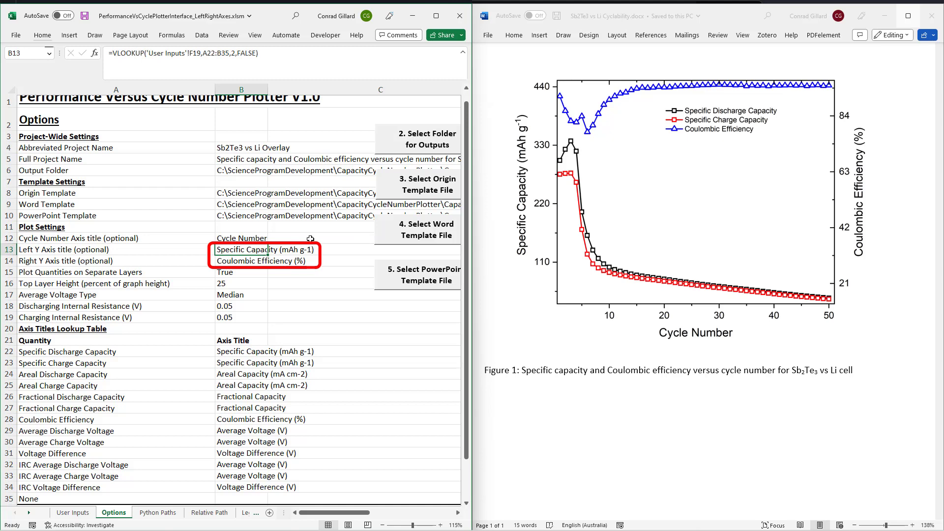
pyautogui.click(253, 262)
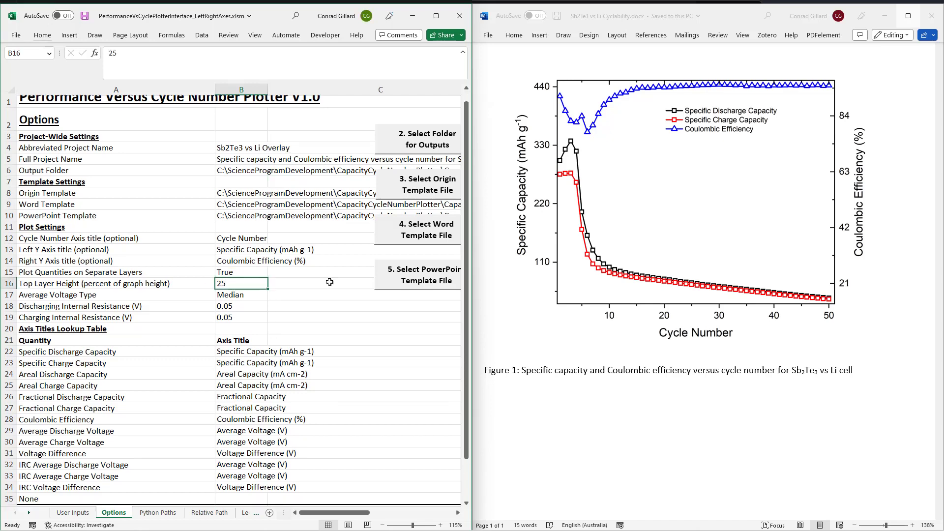
# Set Top Layer Height in B16 to 50 and keep Average Voltage Type as Median.
pyautogui.write('50')
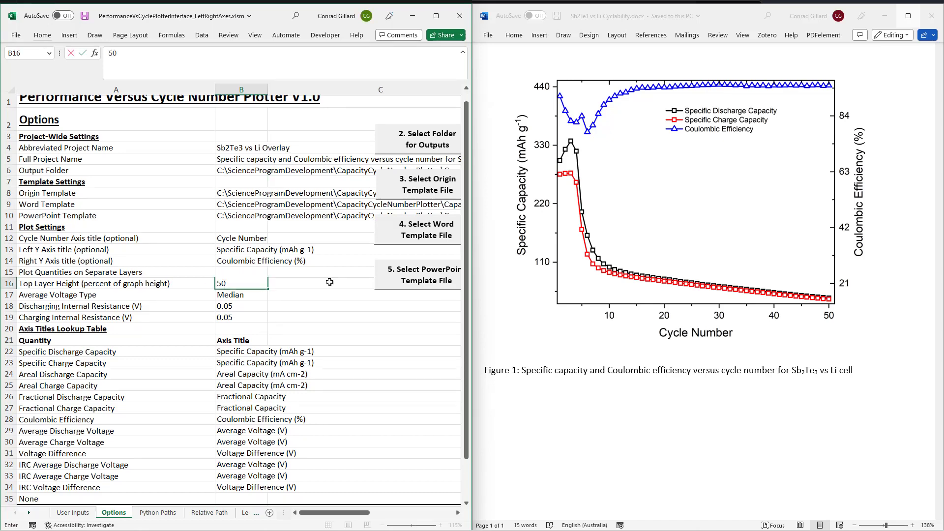
pyautogui.press('Return')
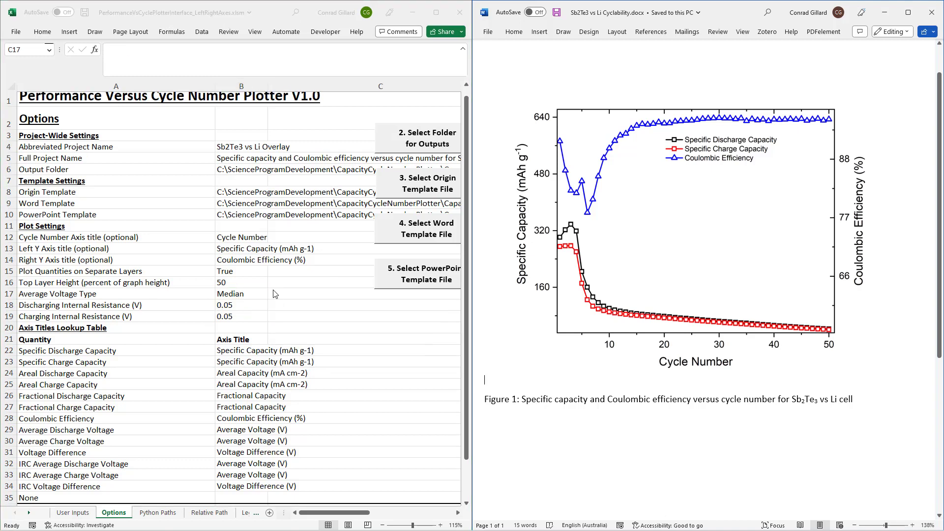
pyautogui.click(247, 297)
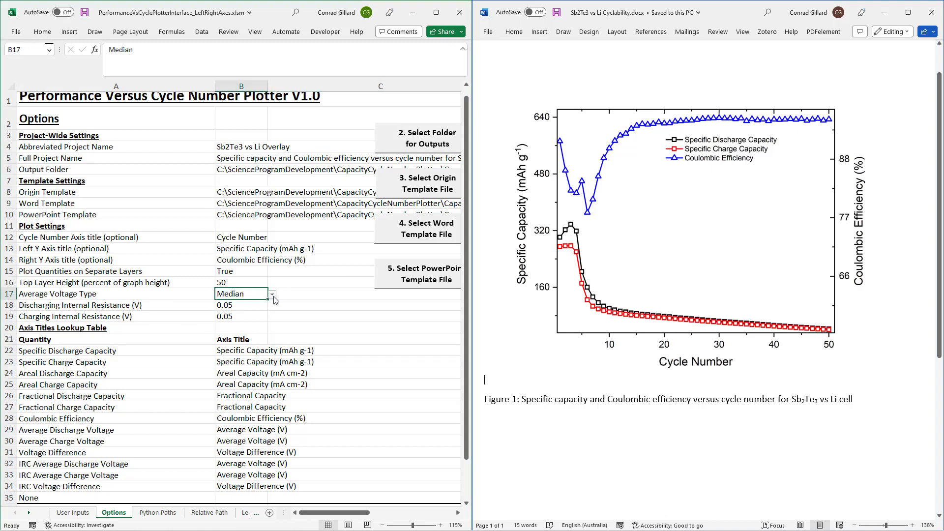
pyautogui.click(272, 294)
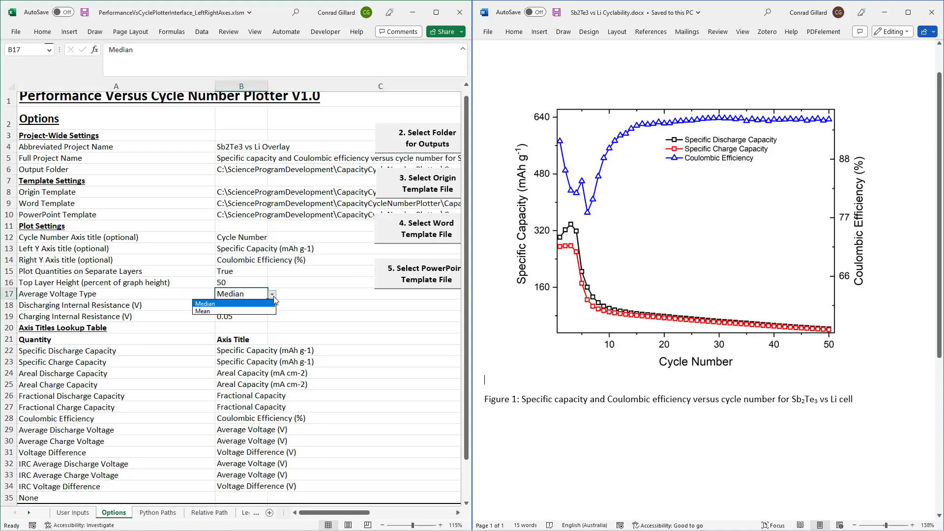
pyautogui.click(273, 296)
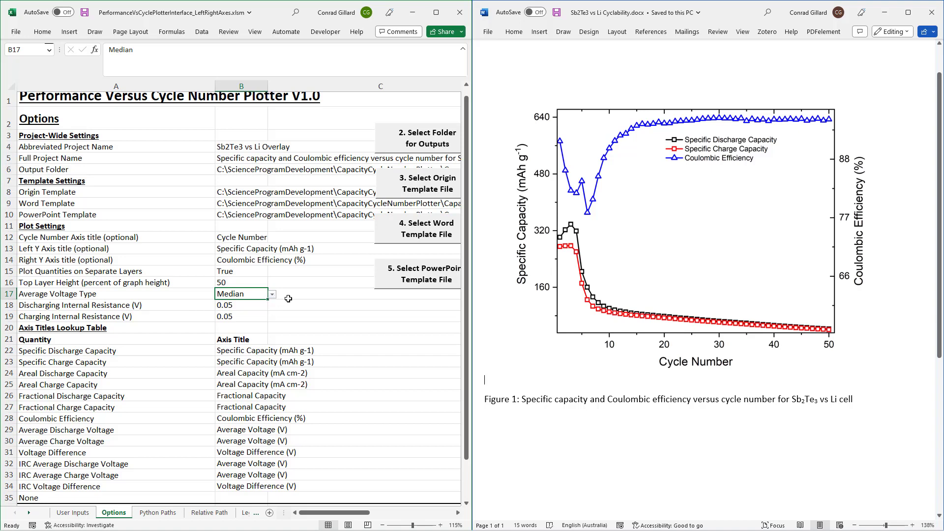
pyautogui.click(288, 299)
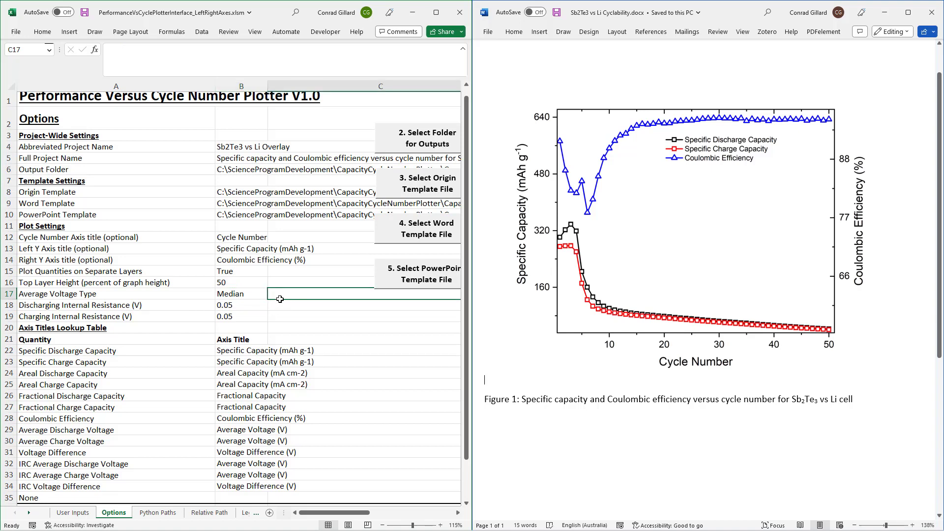
# On User Inputs, set Left Axis Quantities 1 and 2 to Average Discharge and Average Charge Voltage.
pyautogui.click(73, 512)
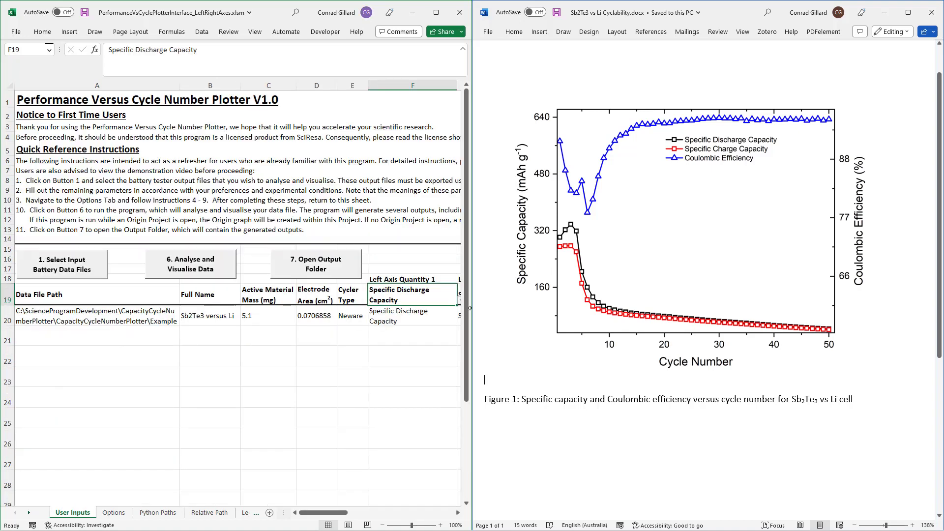
pyautogui.click(460, 305)
pyautogui.click(394, 352)
pyautogui.moveTo(329, 512); pyautogui.dragTo(371, 512)
pyautogui.click(115, 295)
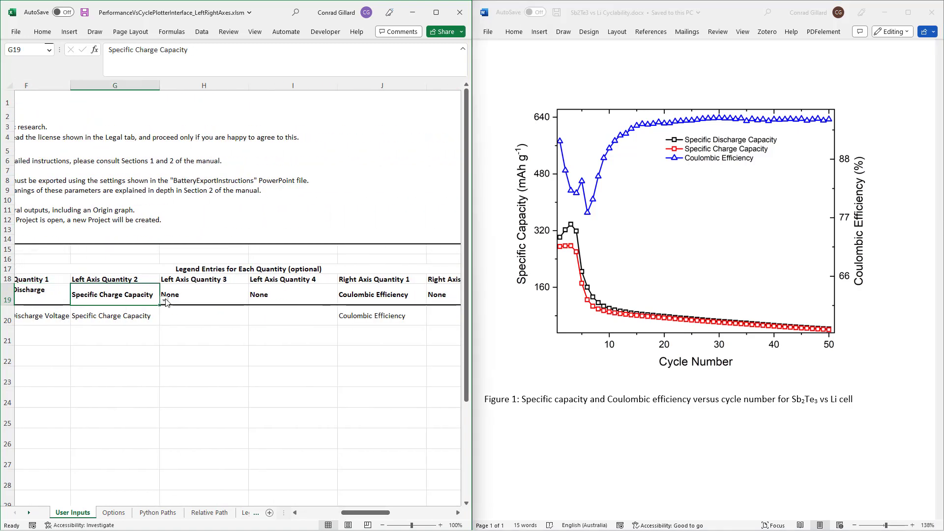
pyautogui.click(164, 300)
pyautogui.scroll(-1, 158, 341)
pyautogui.click(103, 347)
# Set Left Axis Quantities 3 and 4 to IRC Average Discharge/Charge Voltage and Right Axis 1 to None.
pyautogui.click(204, 294)
pyautogui.click(253, 300)
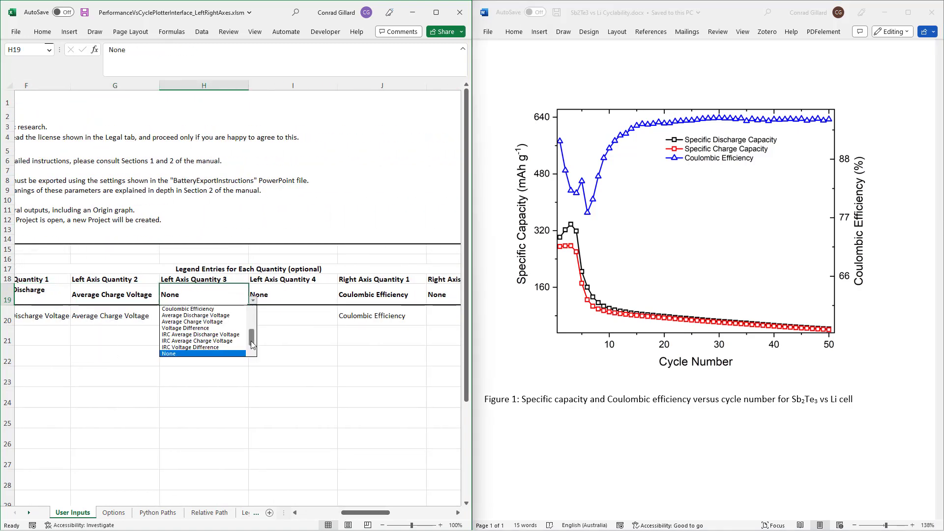
pyautogui.click(200, 334)
pyautogui.click(292, 294)
pyautogui.click(342, 300)
pyautogui.click(286, 341)
pyautogui.click(382, 295)
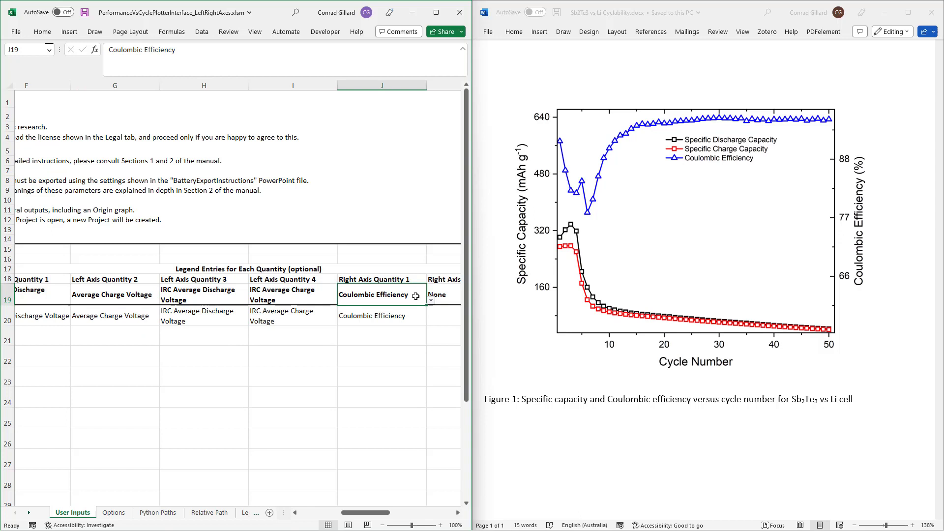
pyautogui.click(431, 300)
pyautogui.click(354, 354)
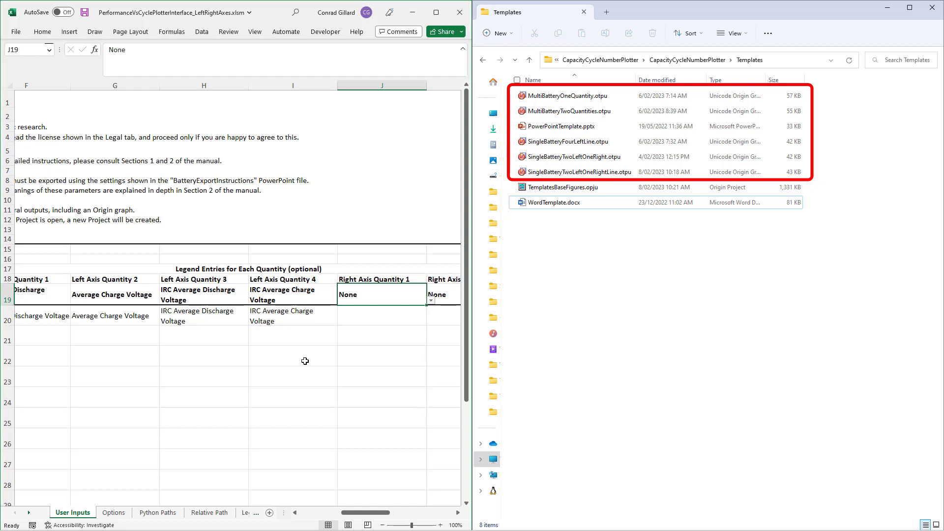
# In the MultiBattery workbook, replace the data files with the Maccor and Neware test files.
pyautogui.hotkey('alt', 'Tab')
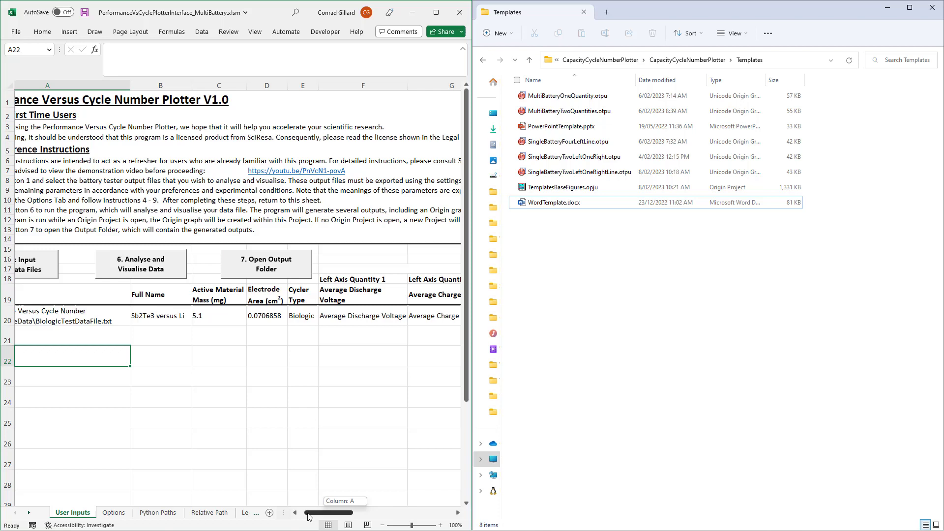
pyautogui.moveTo(159, 322); pyautogui.dragTo(364, 318)
pyautogui.press('Delete')
pyautogui.click(98, 271)
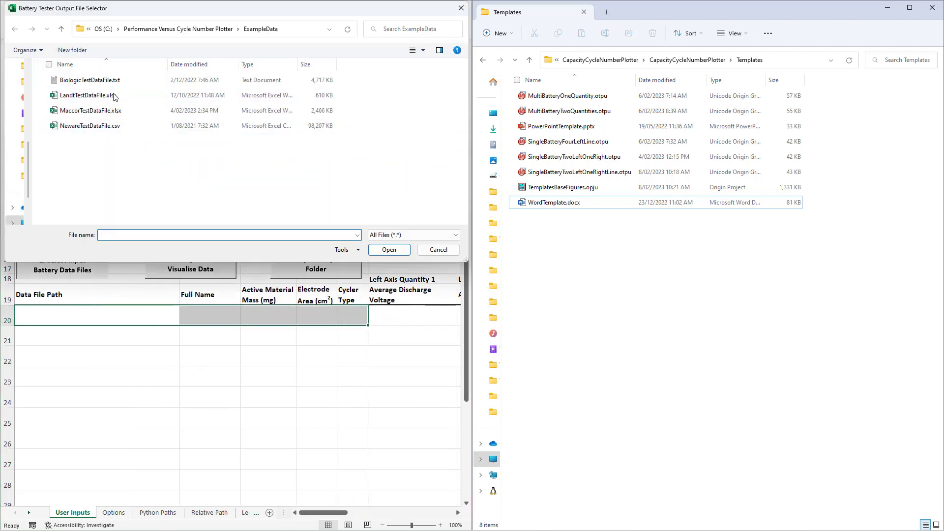
pyautogui.click(93, 111)
pyautogui.keyDown('ctrl'); pyautogui.click(104, 127); pyautogui.keyUp('ctrl')
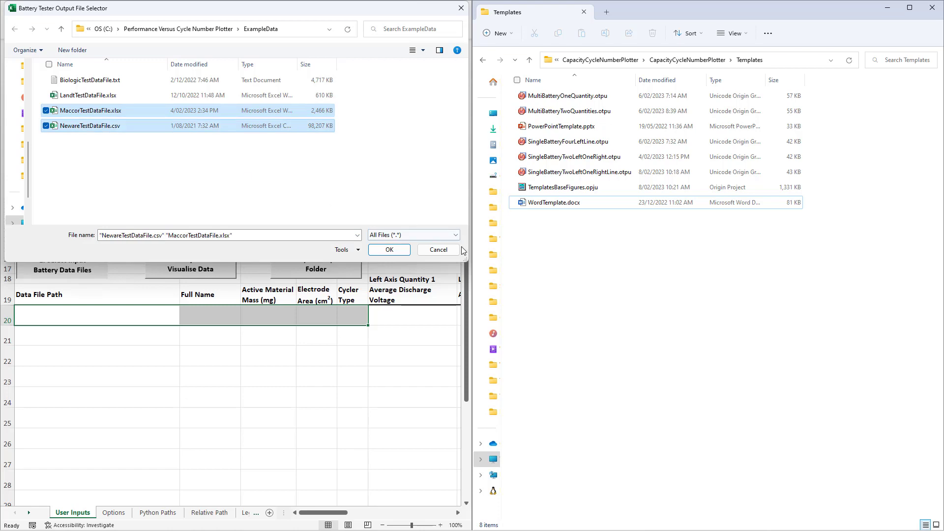
pyautogui.click(400, 252)
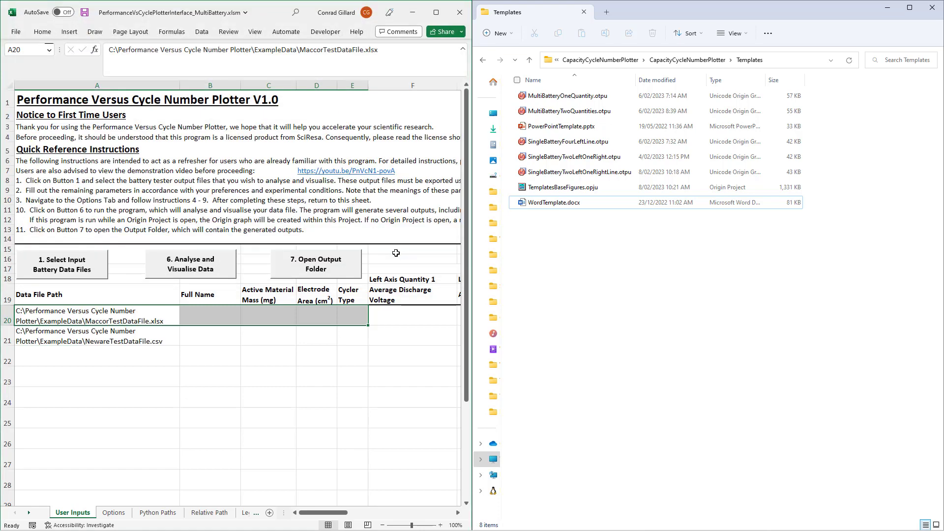
# Set Left Axis Quantities 2–4 to None and Quantity 1 to Specific Discharge Capacity.
pyautogui.click(233, 317)
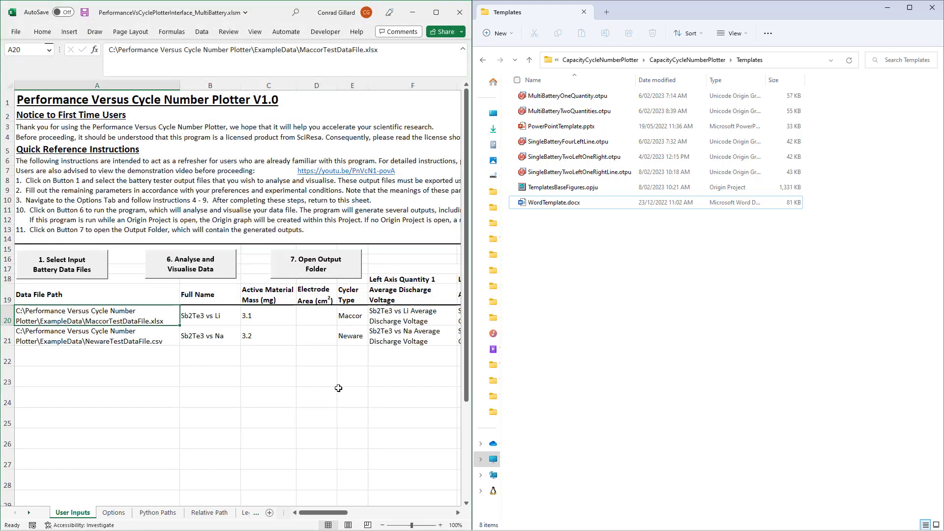
pyautogui.hscroll(6, 319, 305)
pyautogui.click(360, 297)
pyautogui.click(396, 299)
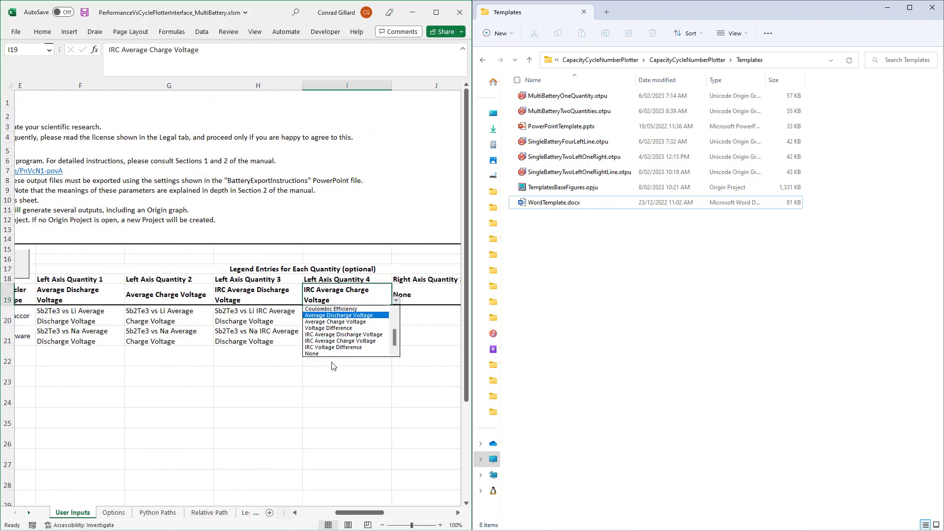
pyautogui.click(315, 353)
pyautogui.click(275, 298)
pyautogui.click(306, 299)
pyautogui.click(226, 353)
pyautogui.click(187, 298)
pyautogui.click(218, 300)
pyautogui.click(134, 354)
pyautogui.click(78, 295)
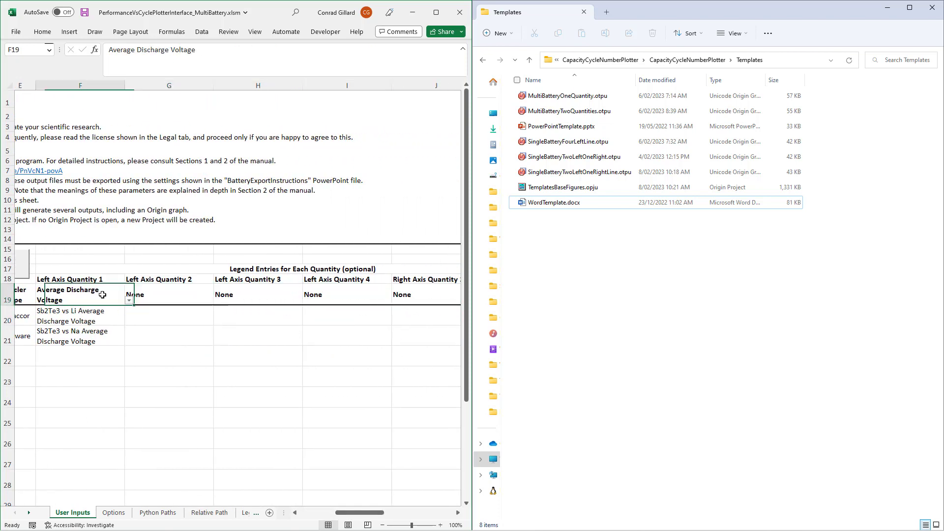
pyautogui.click(129, 300)
pyautogui.moveTo(129, 340); pyautogui.dragTo(129, 329)
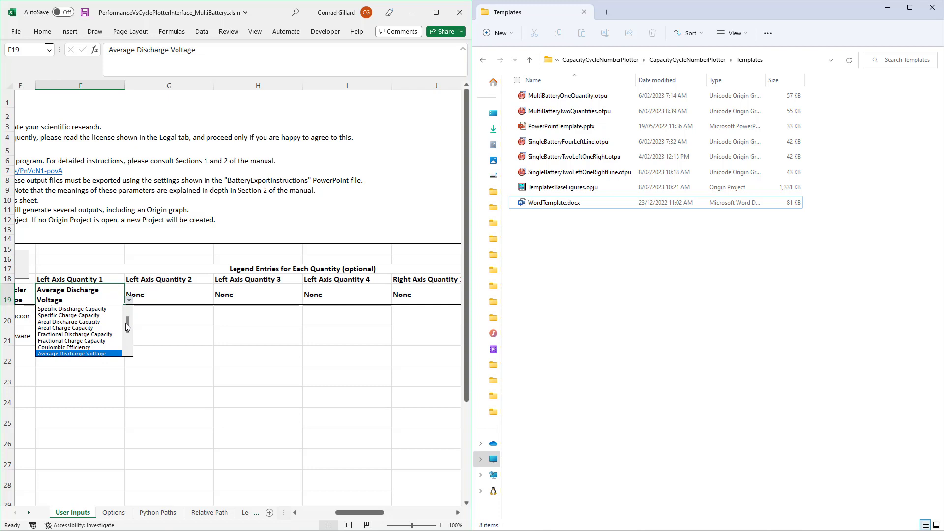
pyautogui.click(115, 311)
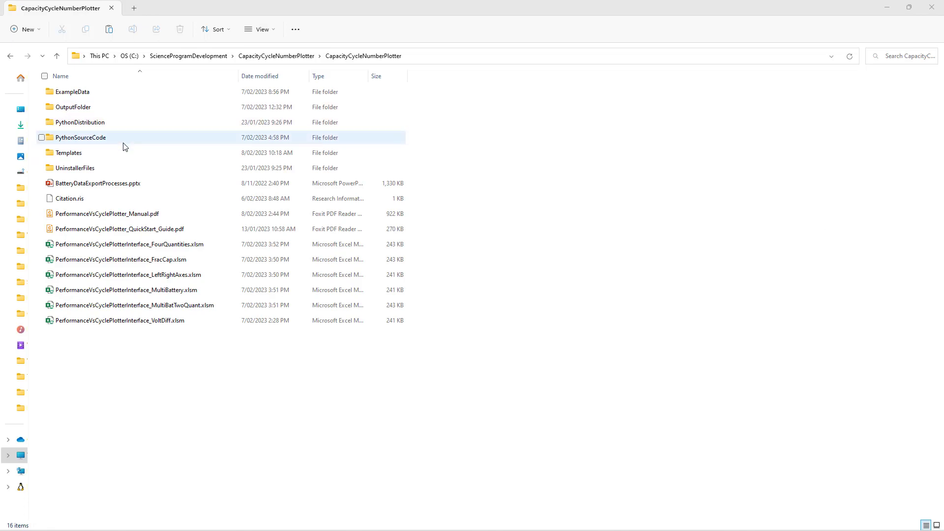
# Open PerformanceVsCyclePlotter_Manual.pdf and scroll through its introduction.
pyautogui.click(118, 215)
pyautogui.doubleClick(118, 215)
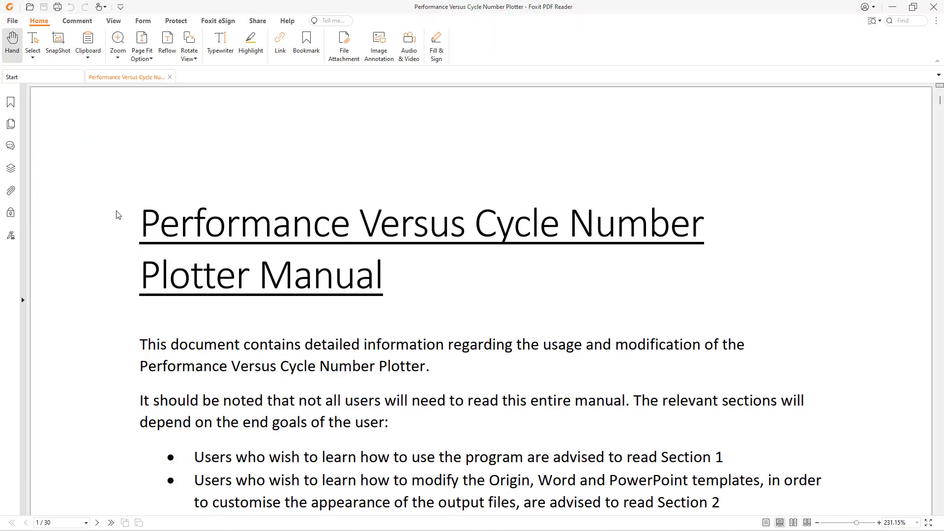
pyautogui.scroll(-6, 118, 214)
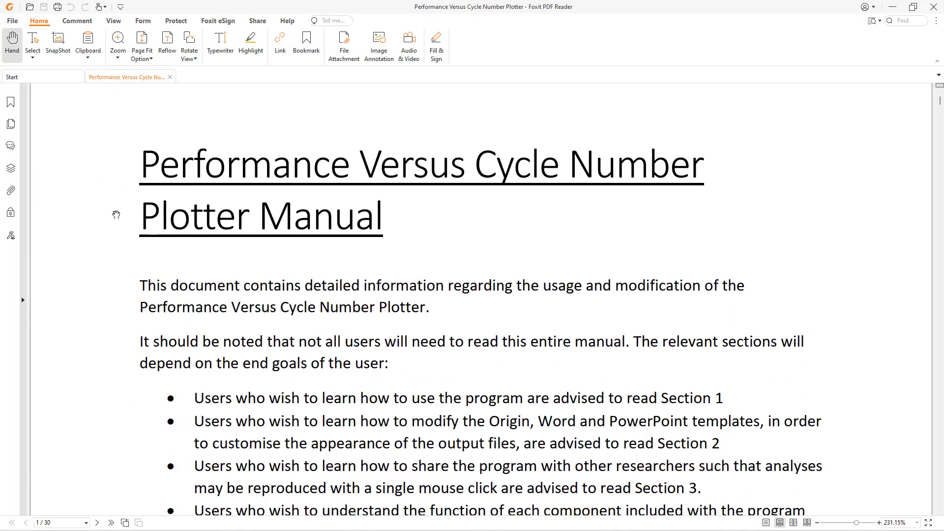
pyautogui.scroll(-5, 116, 214)
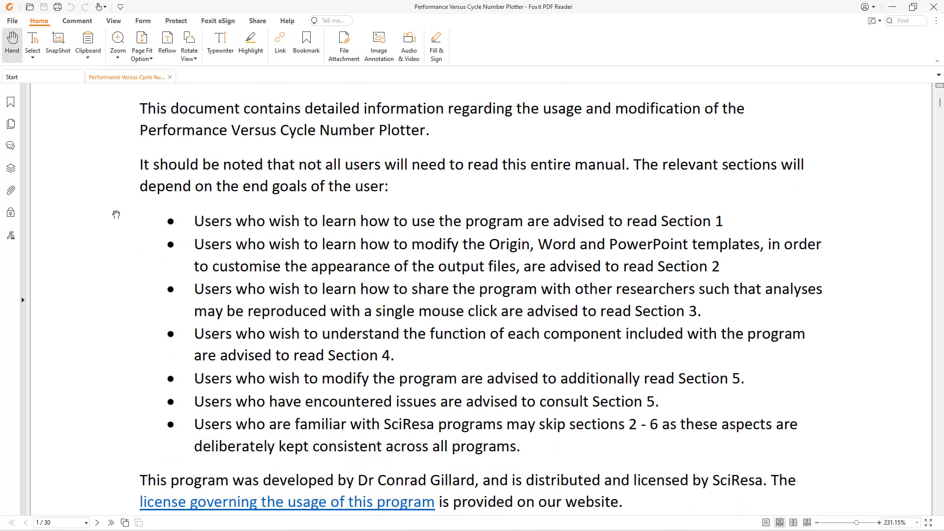
pyautogui.scroll(-1, 116, 214)
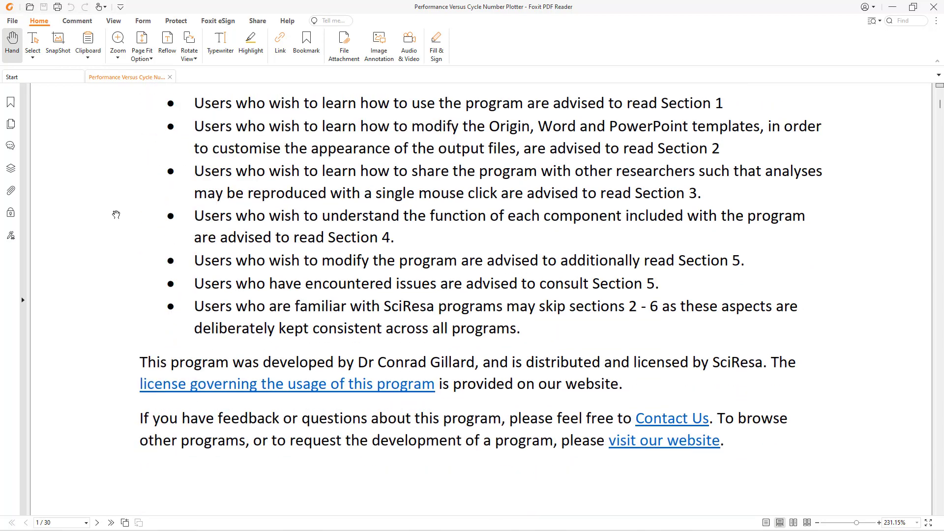